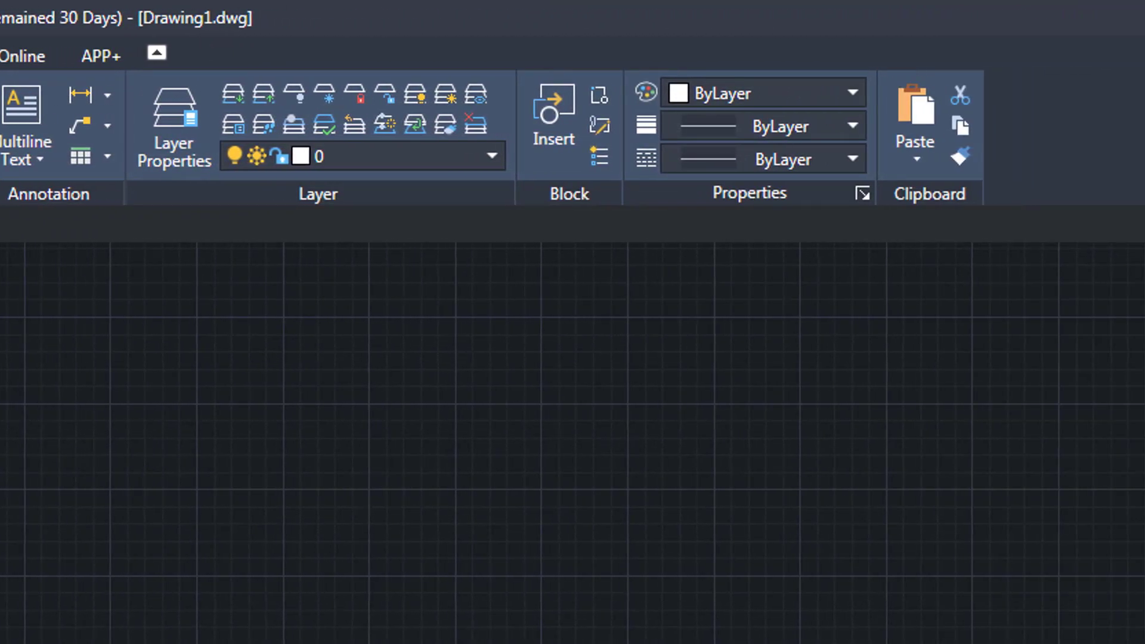
Show ZWCAD's Properties palette next to the empty Drawing1 using Ctrl+1.
key("ctrl+1")
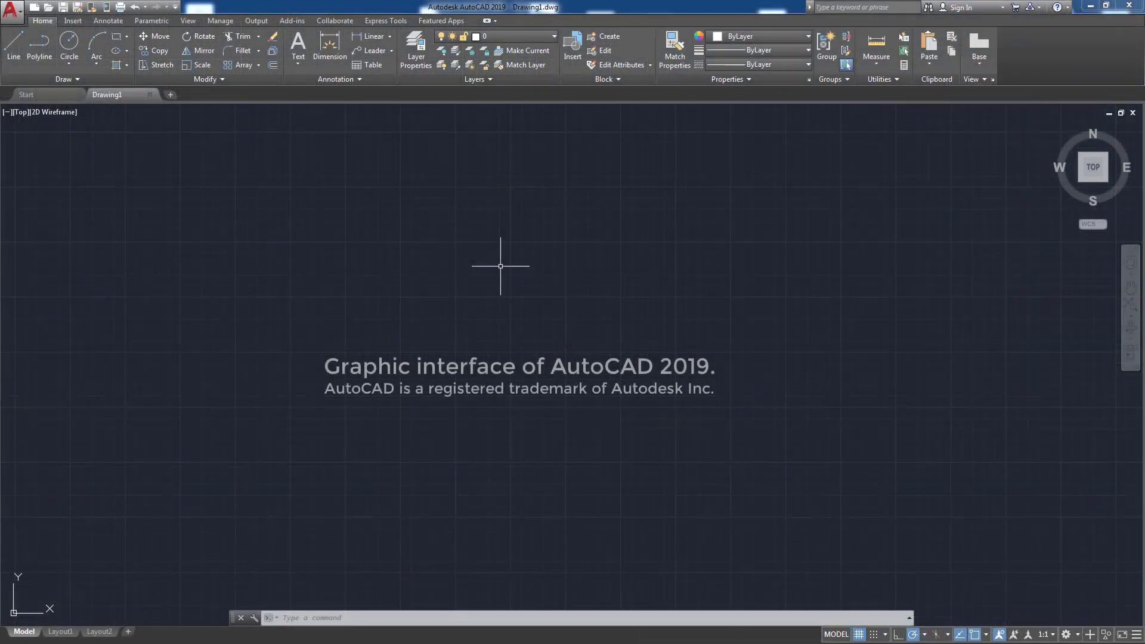
Toggle the Properties palette with Ctrl+1 in AutoCAD and then in ZWCAD.
key("ctrl+1")
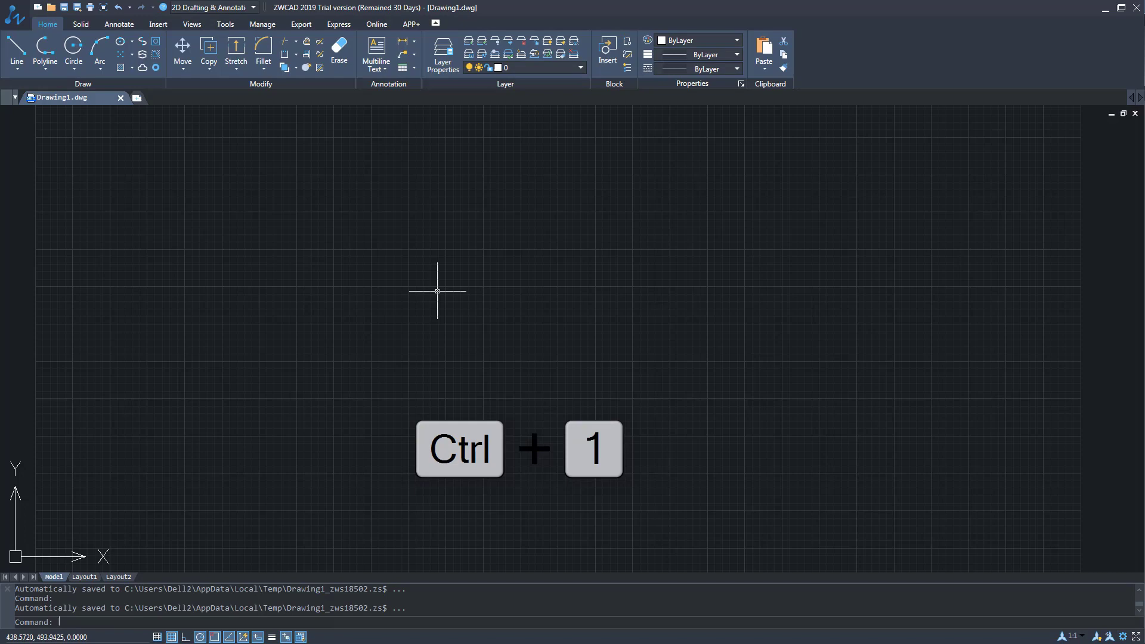
key("ctrl+1")
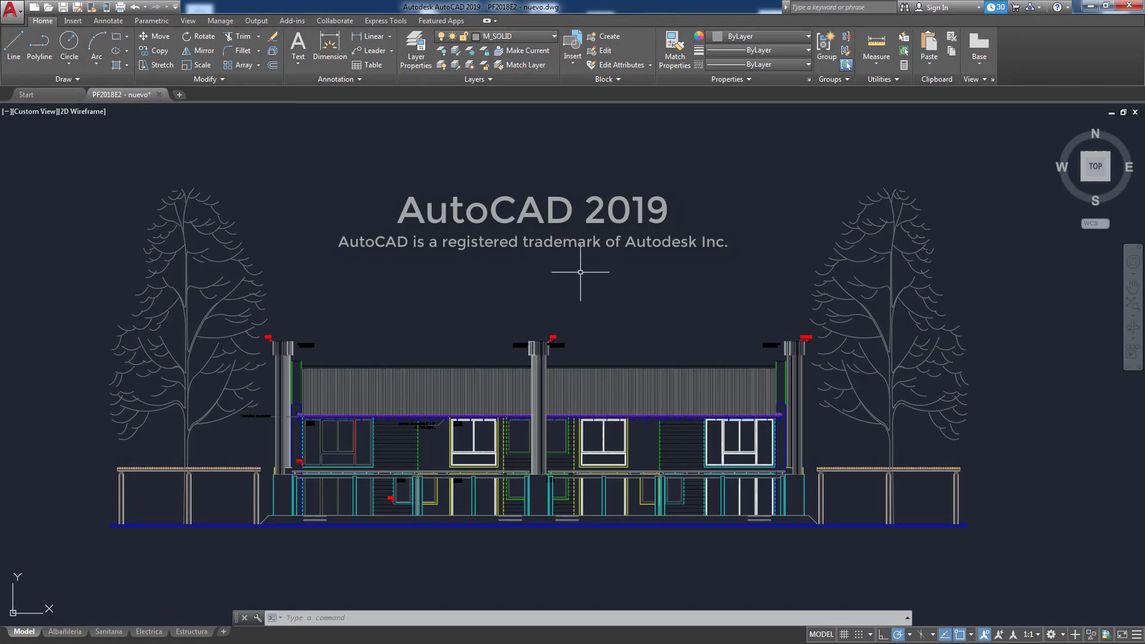
Window-select the elevation with both trees and paste it into ZWCAD's Drawing1.
left_click(65, 143)
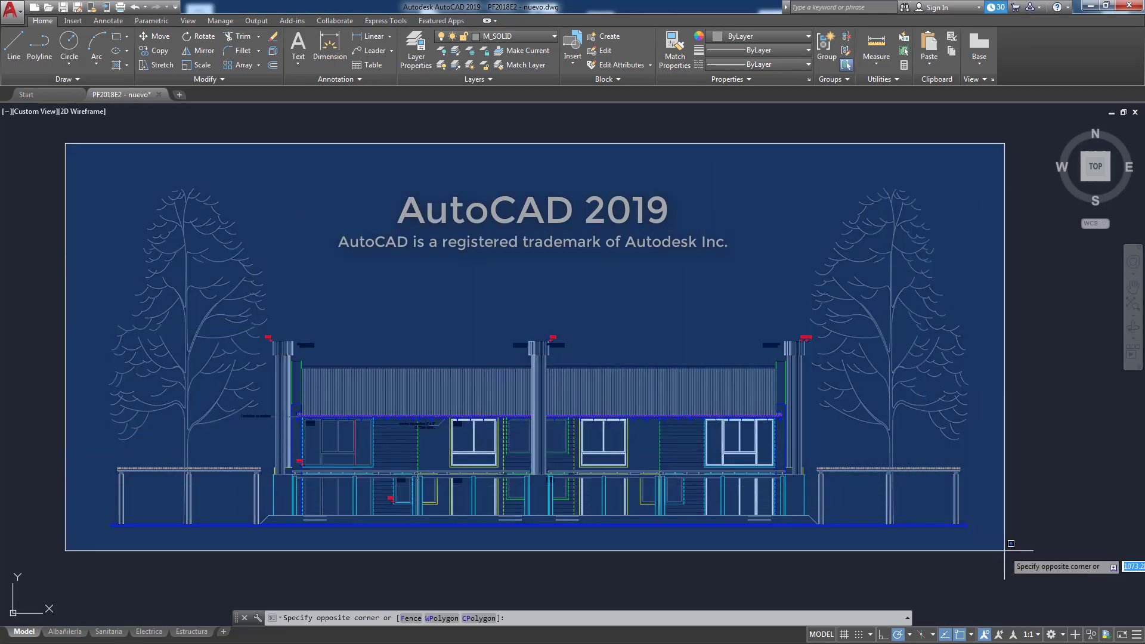
left_click(1016, 558)
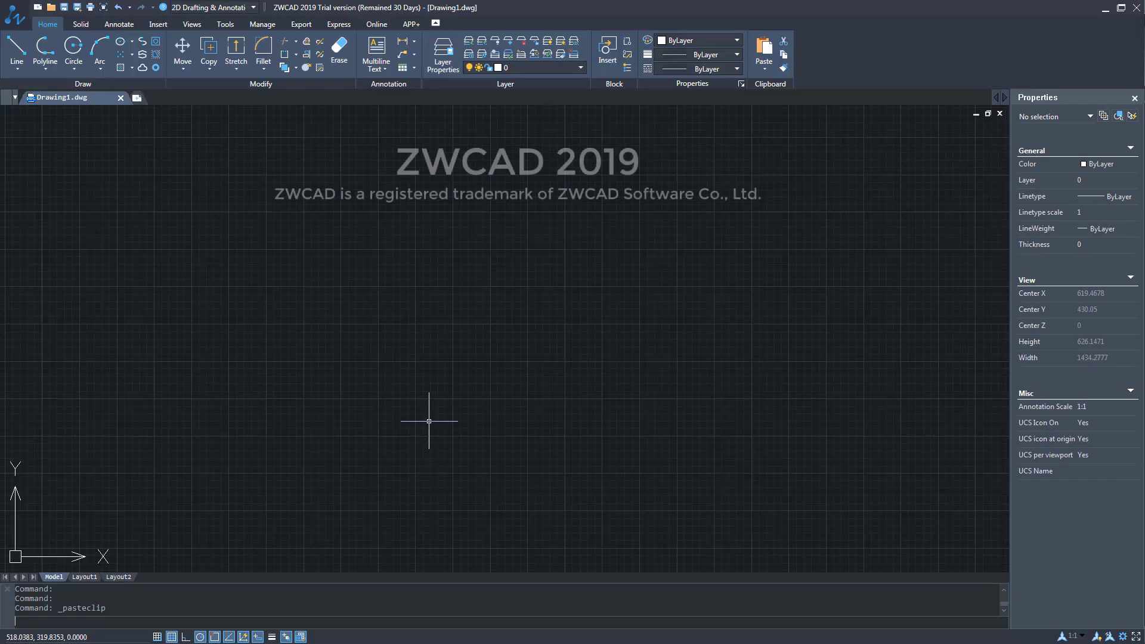
key("ctrl+v")
left_click(429, 421)
middle_click(428, 421)
middle_click(429, 421)
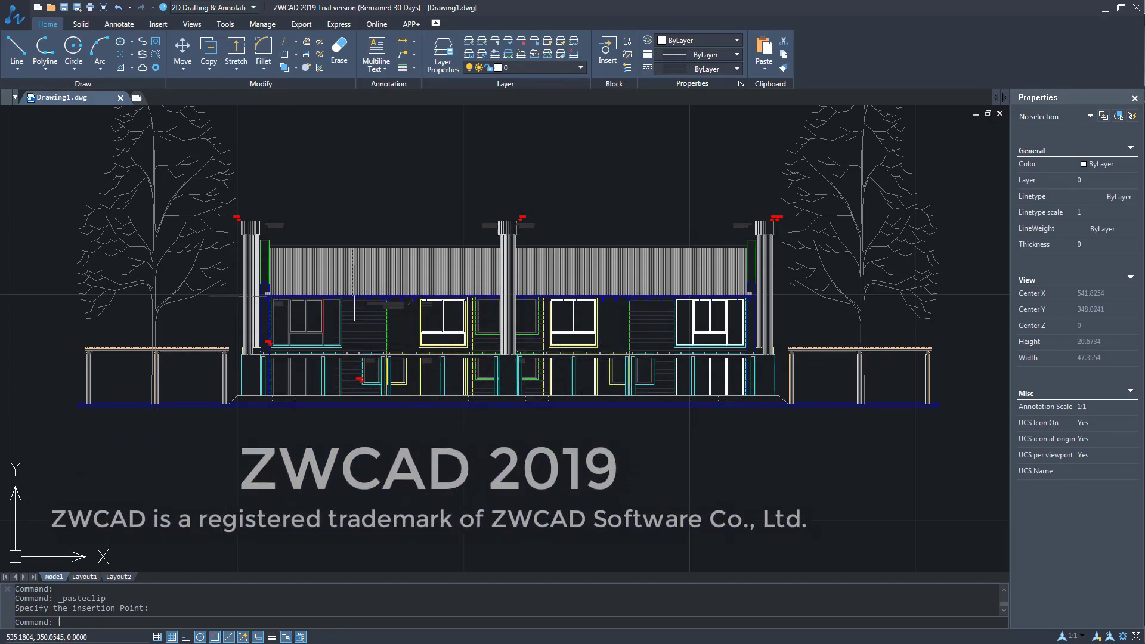
Draw a vertical, horizontal and diagonal line from the roof edge to the central column top.
middle_click_drag(423, 411, 426, 505)
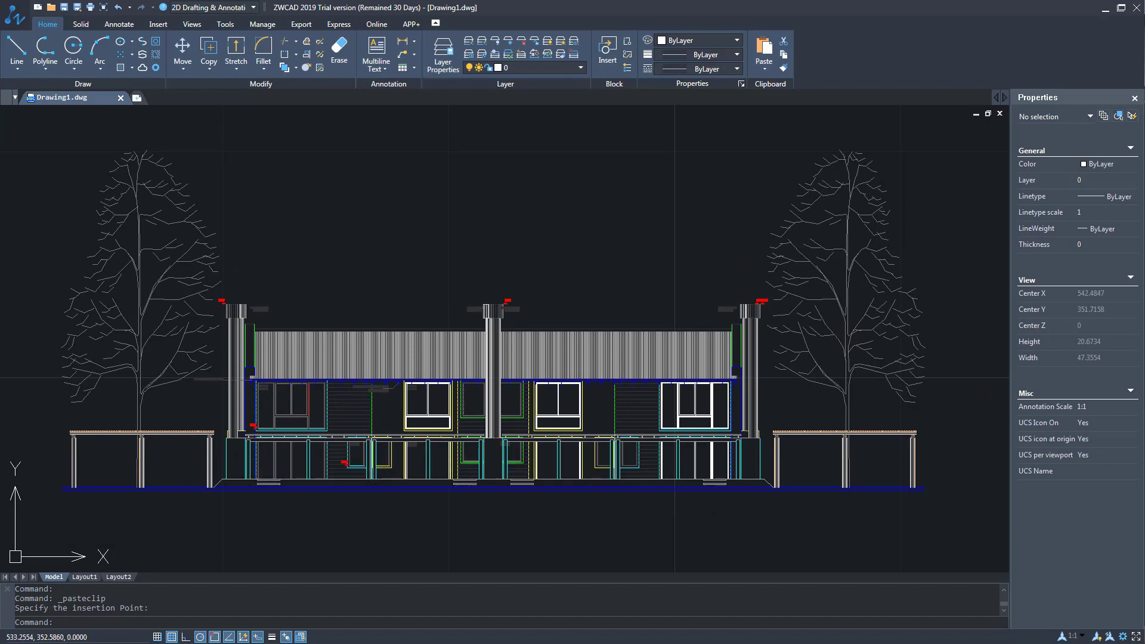
left_click(17, 48)
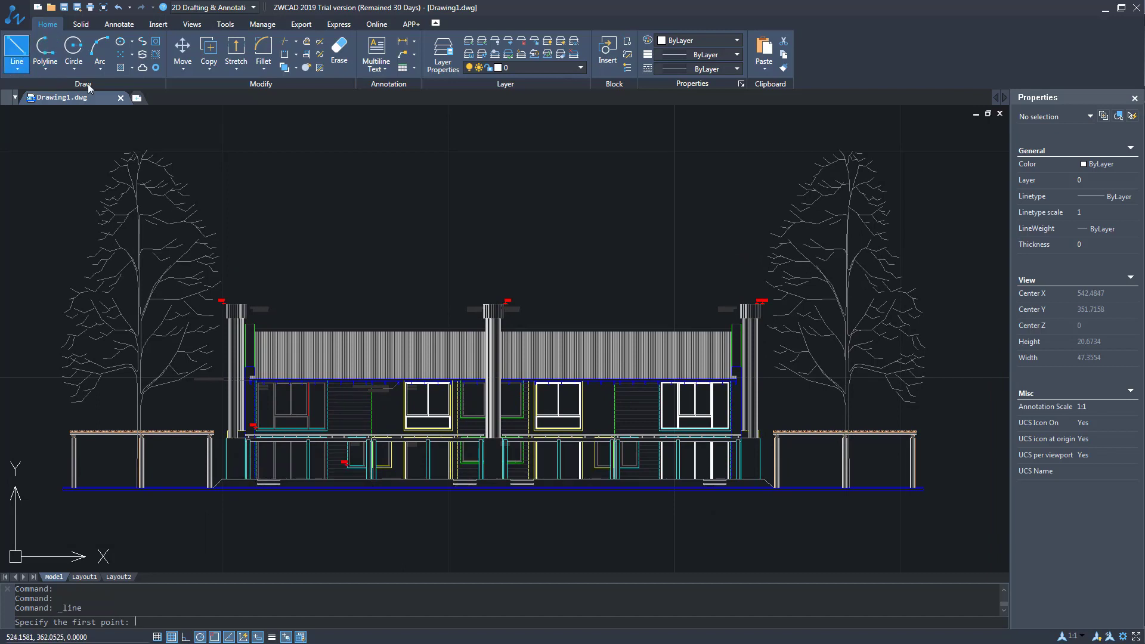
left_click(328, 329)
left_click(329, 249)
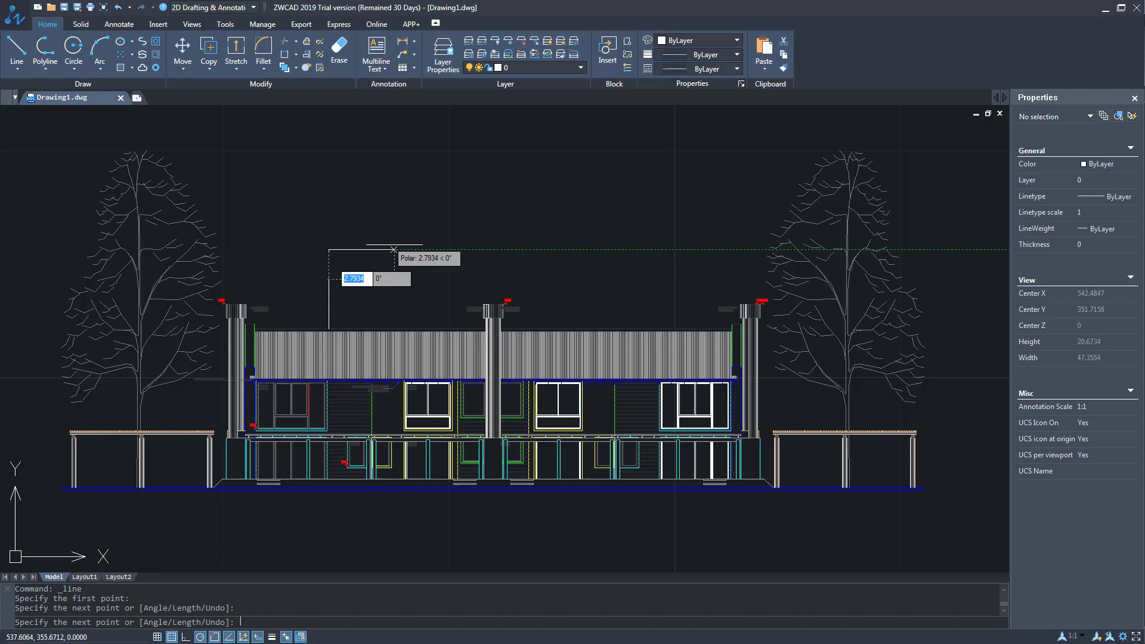
left_click(405, 250)
scroll(444, 337, "up", 7)
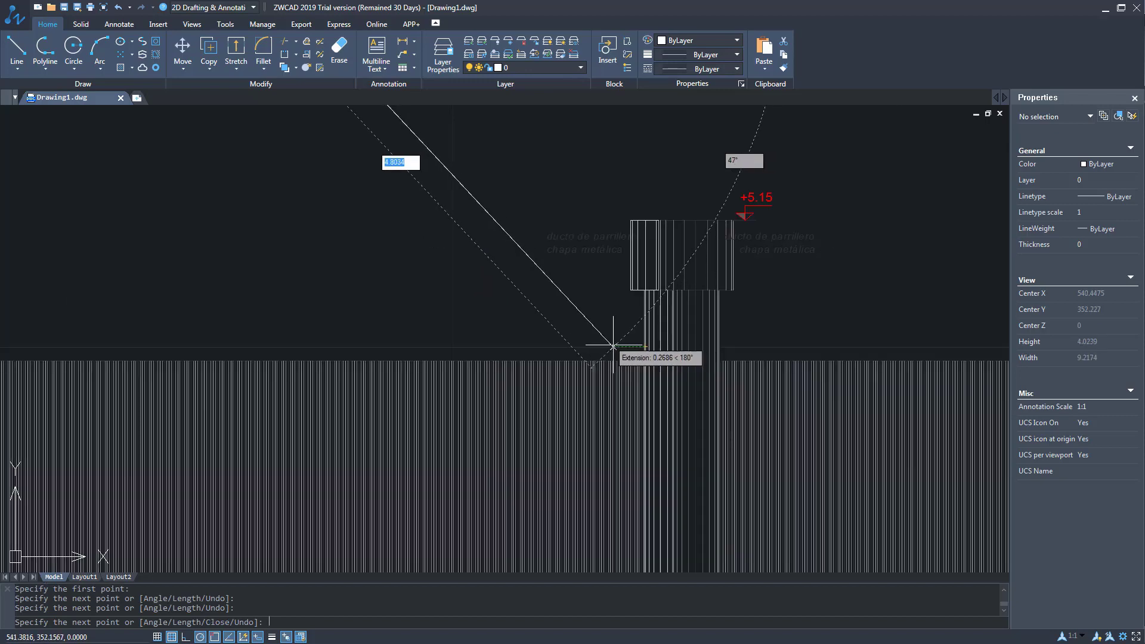
left_click(613, 347)
key("Return")
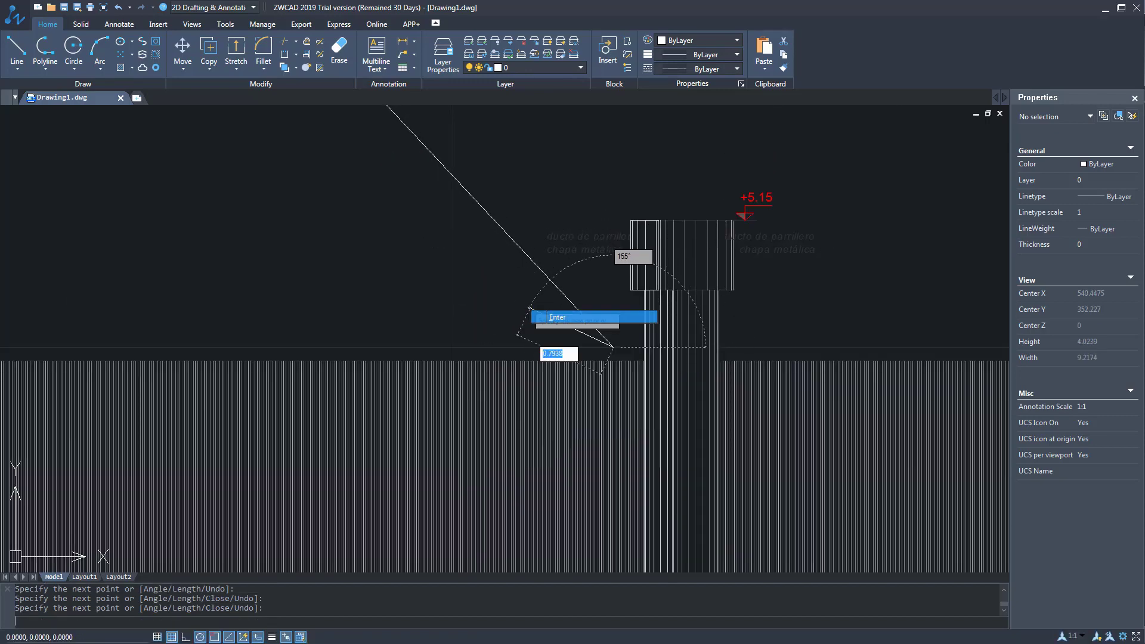
Window-select the entire edited elevation and copy it to the clipboard.
scroll(487, 388, "down", 8)
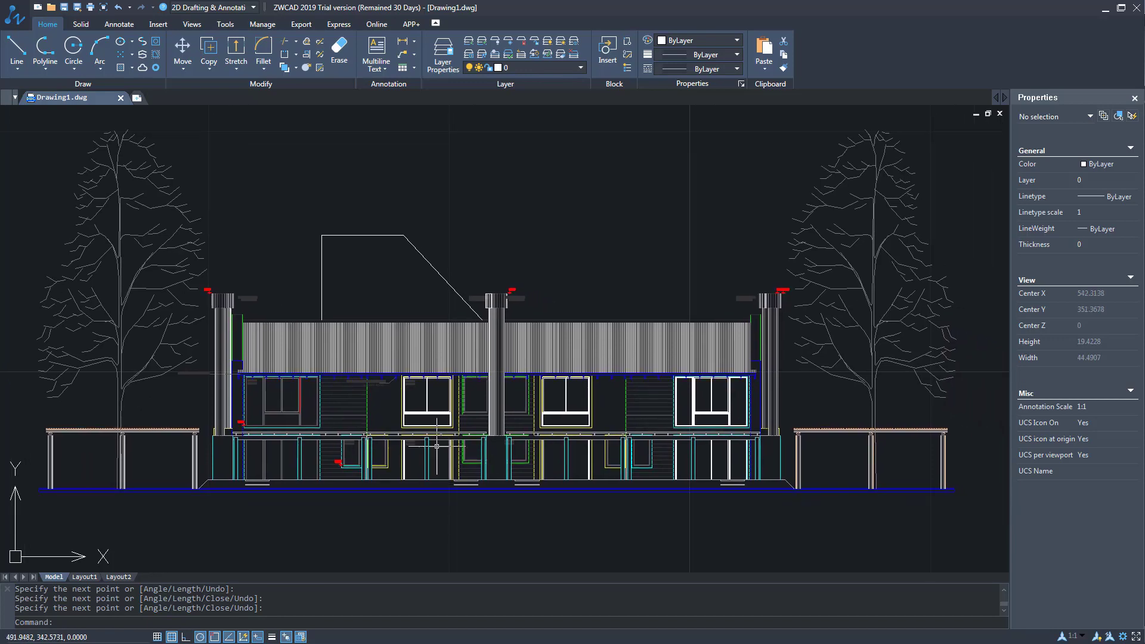
scroll(488, 388, "down", 3)
left_click(127, 191)
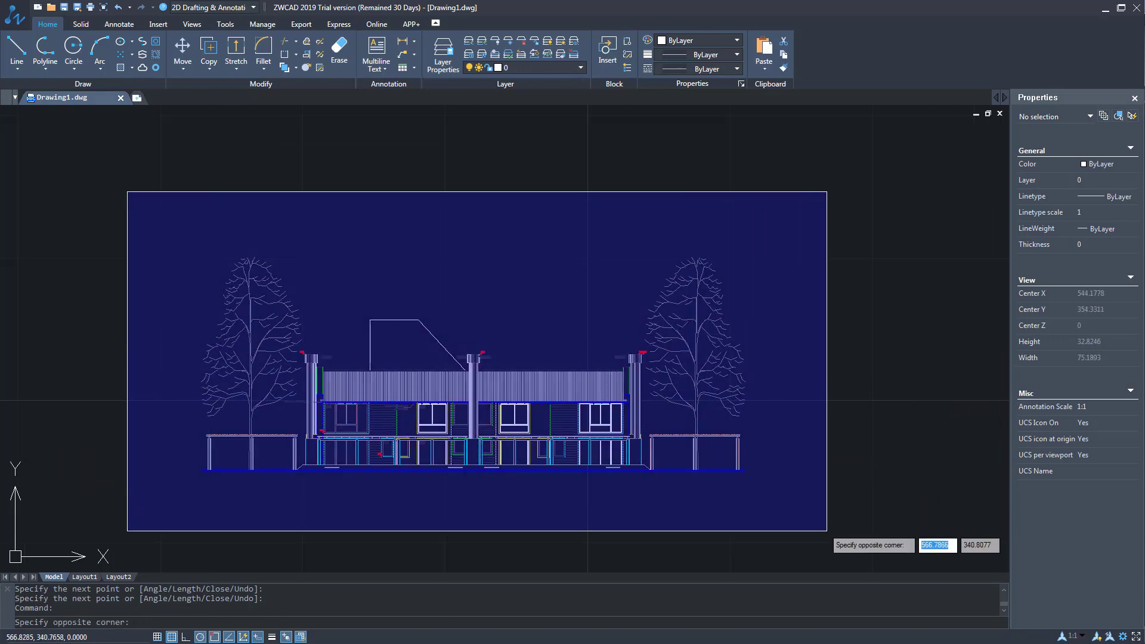
left_click(829, 532)
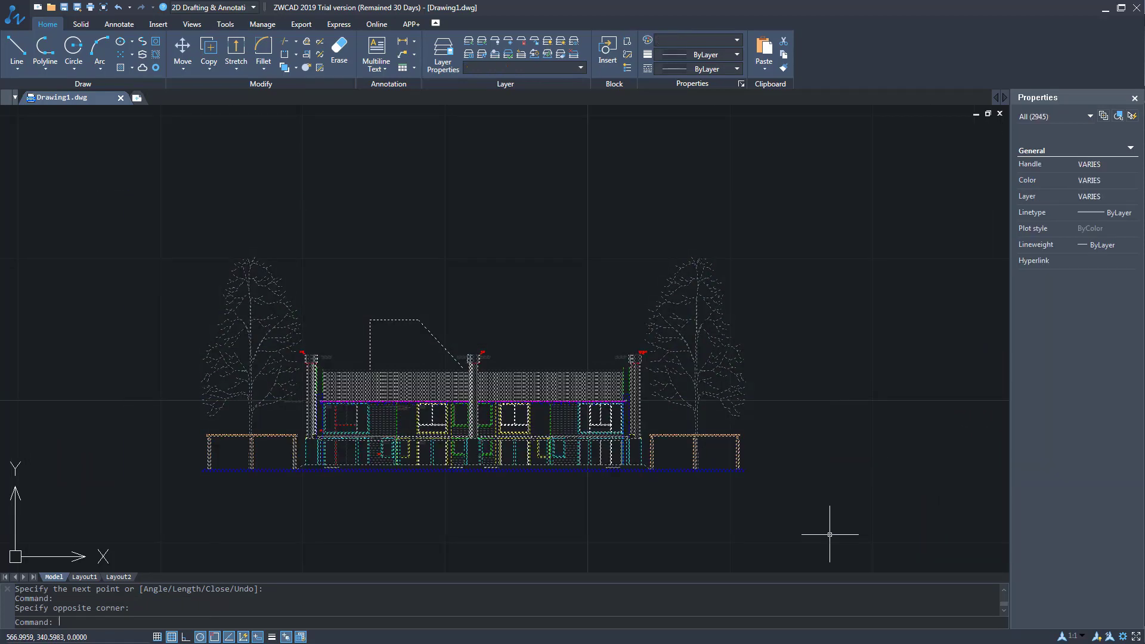
key("ctrl+c")
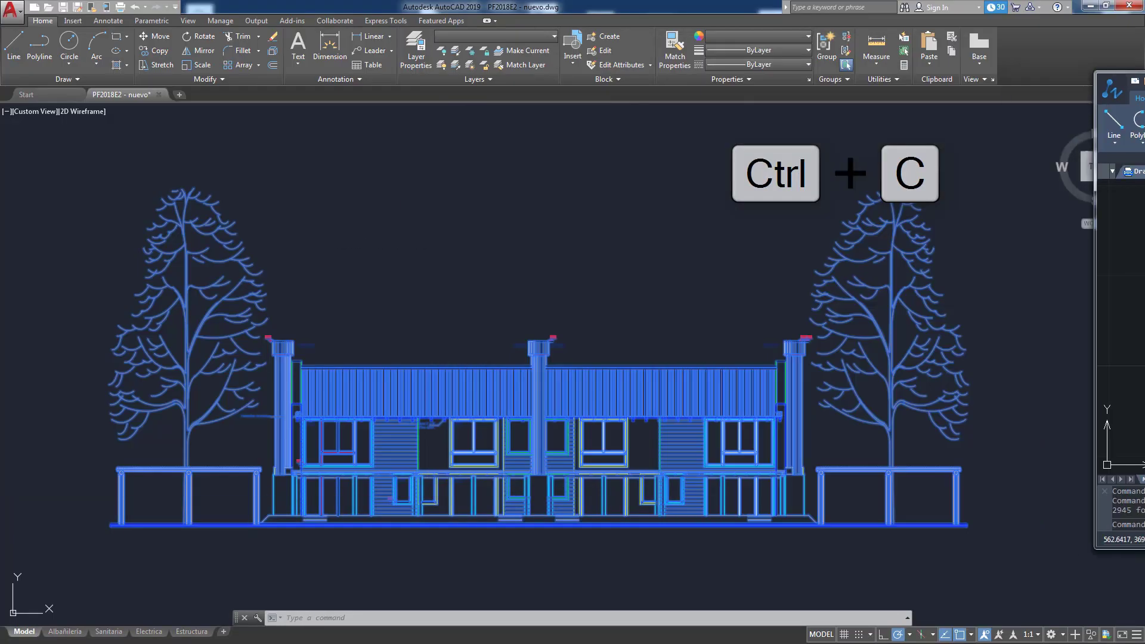
key("ctrl+v")
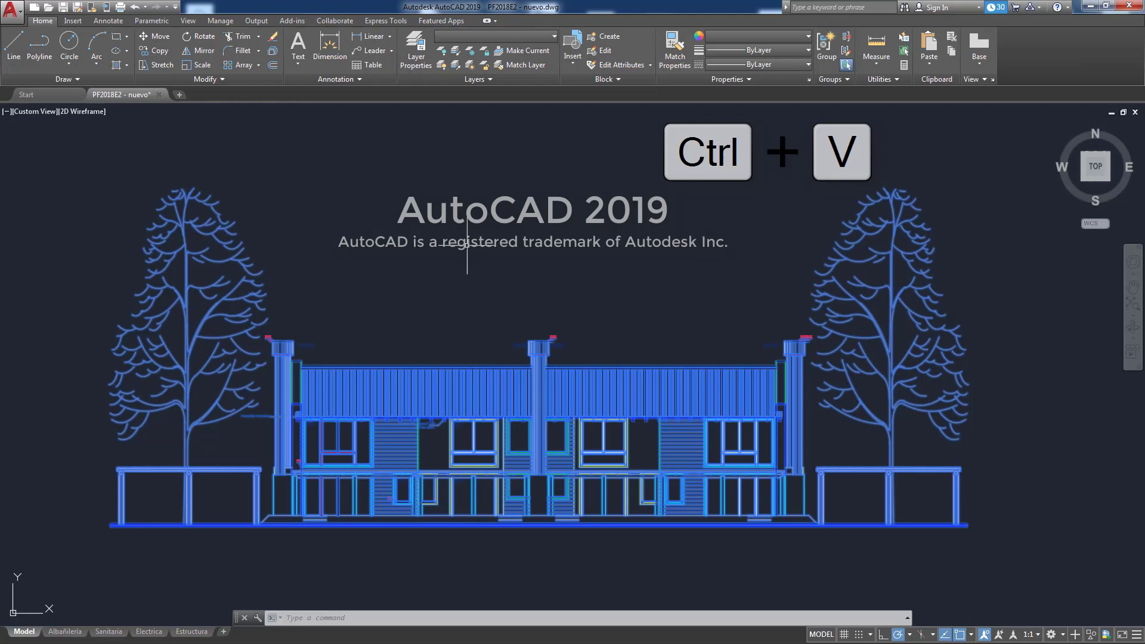
key("Escape")
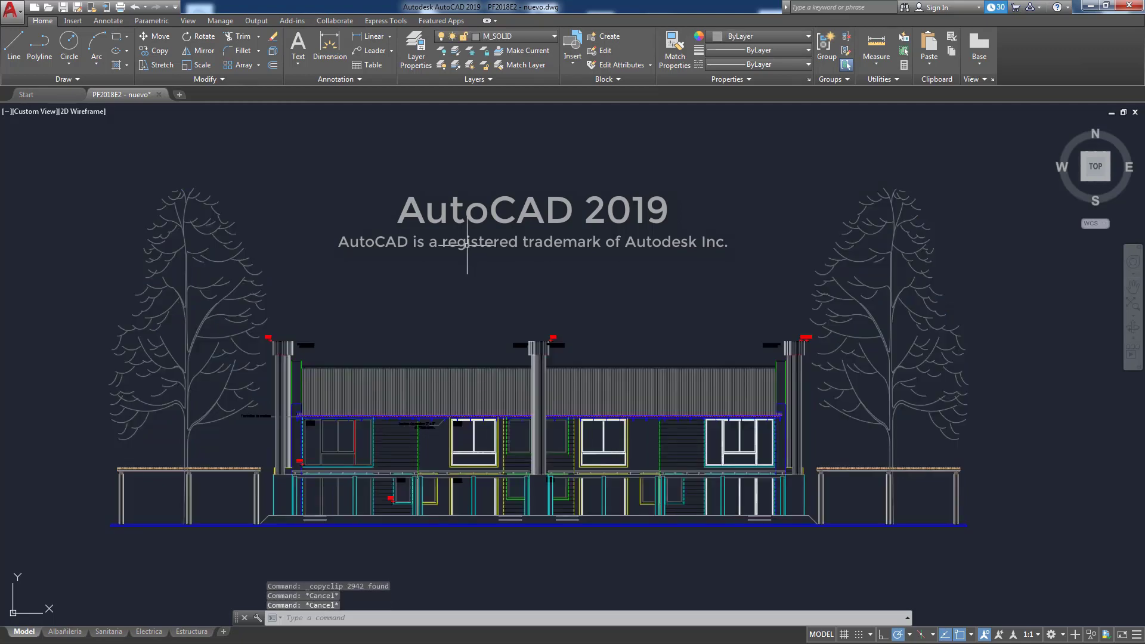
key("ctrl+v")
scroll(467, 244, "down", 4)
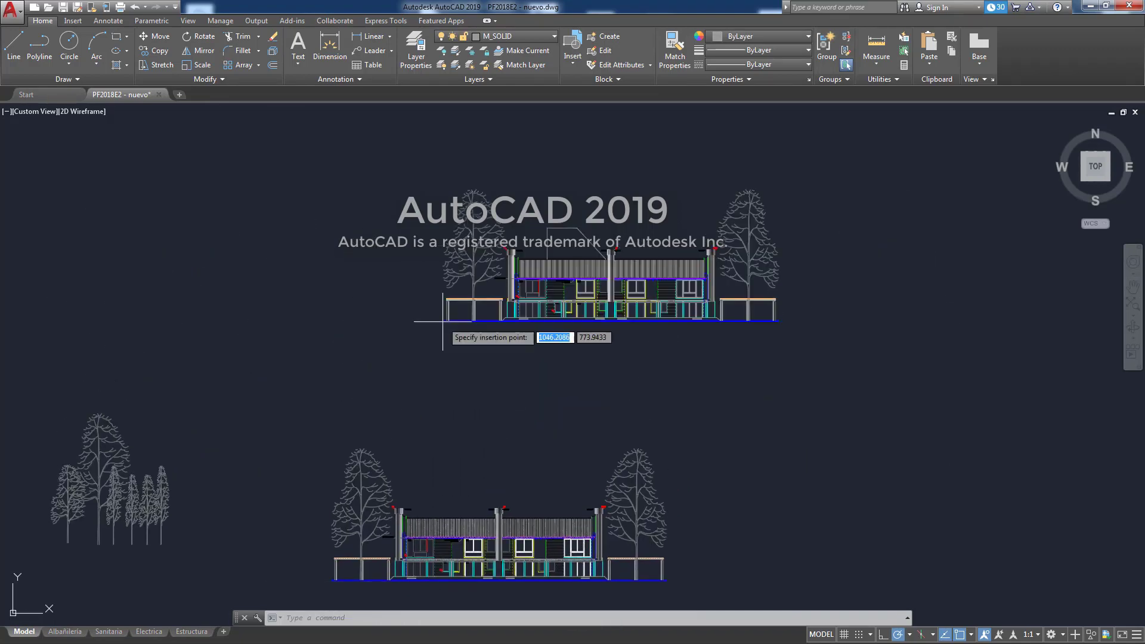
left_click(432, 375)
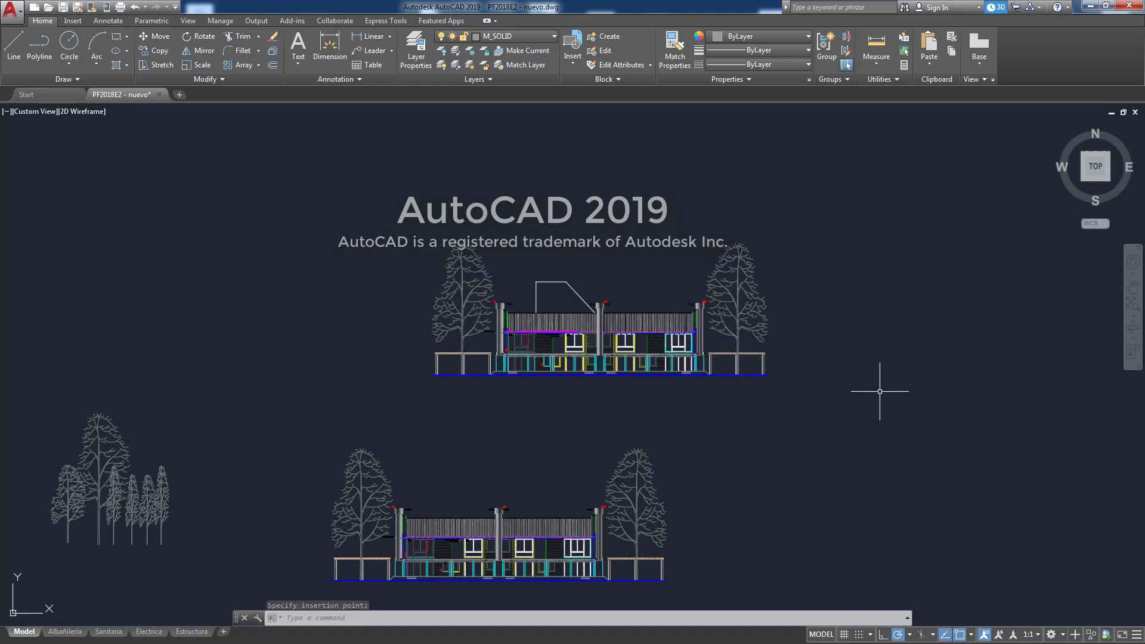
left_click(861, 405)
left_click(359, 190)
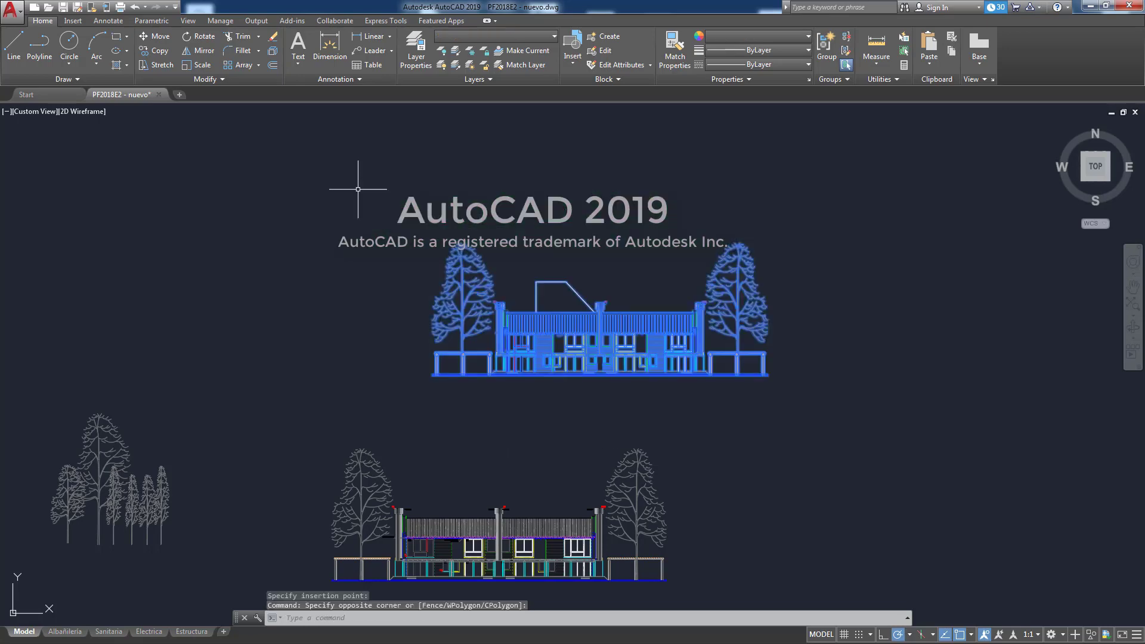
key("Delete")
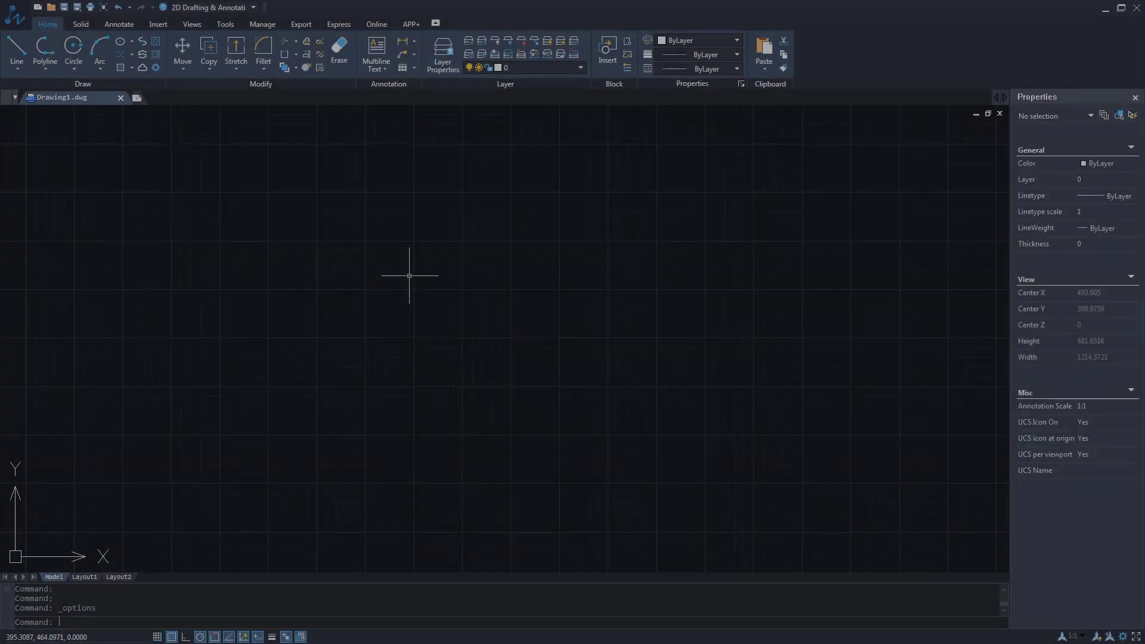
right_click(409, 275)
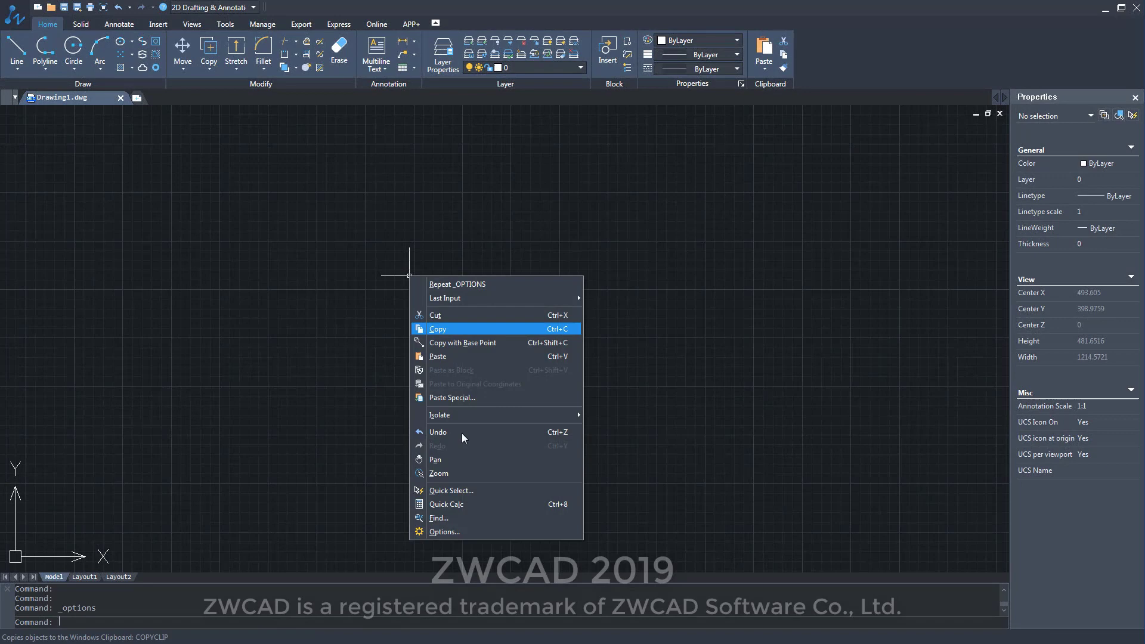
left_click(466, 532)
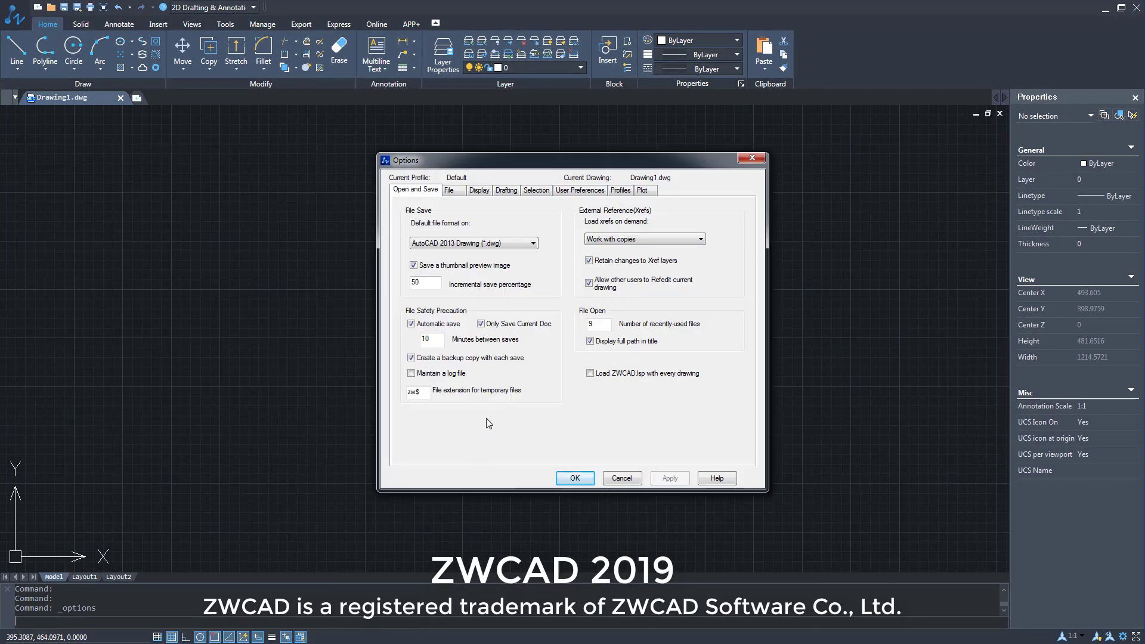
left_click(479, 190)
left_click(537, 223)
left_click(525, 241)
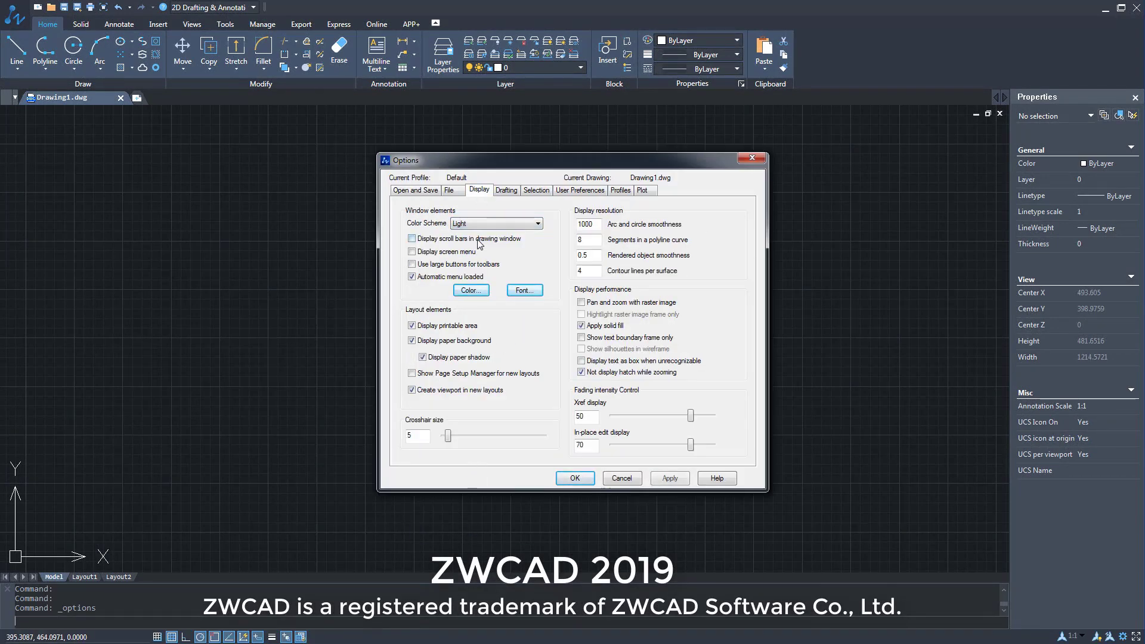
left_click(574, 478)
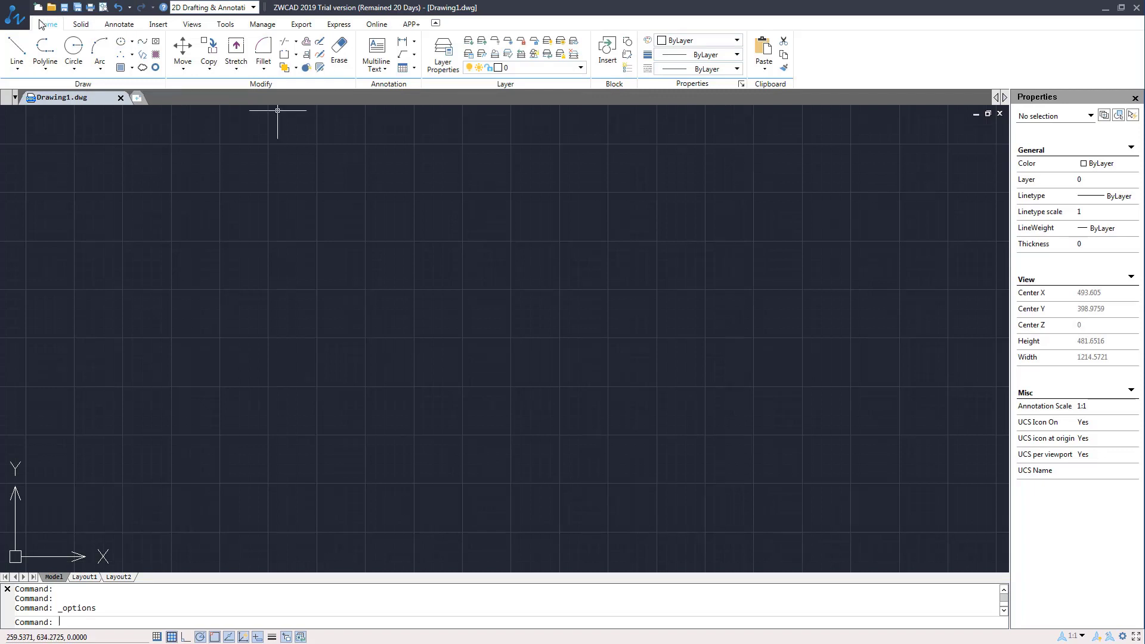
left_click(17, 20)
left_click(132, 321)
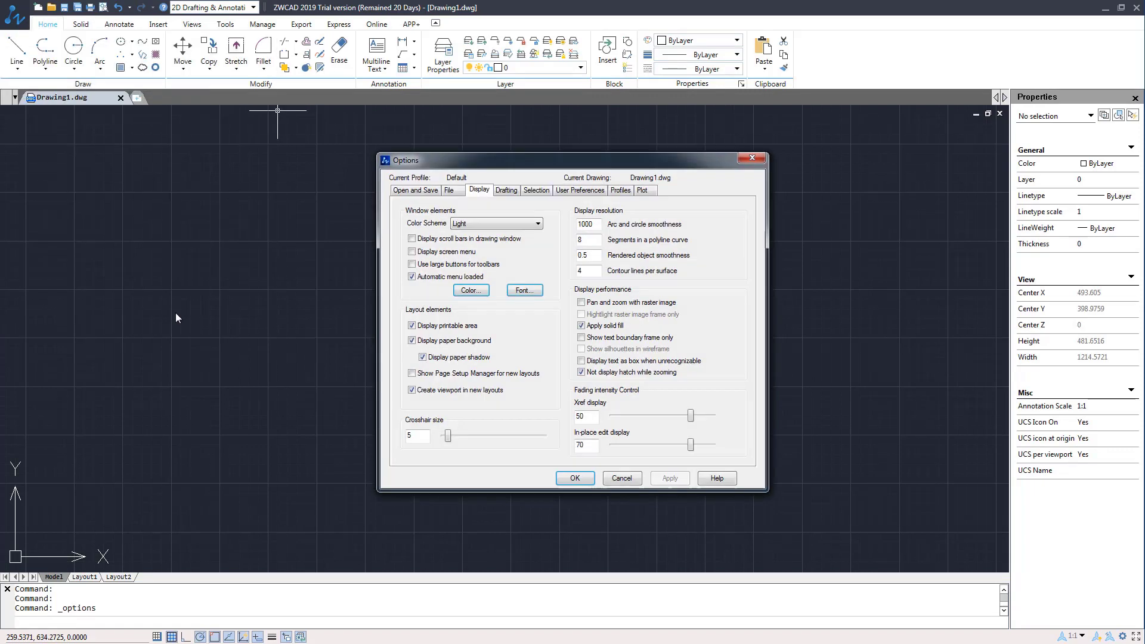
left_click(467, 224)
left_click(471, 239)
Apply the dark interface color scheme and close the settings.
left_click(575, 478)
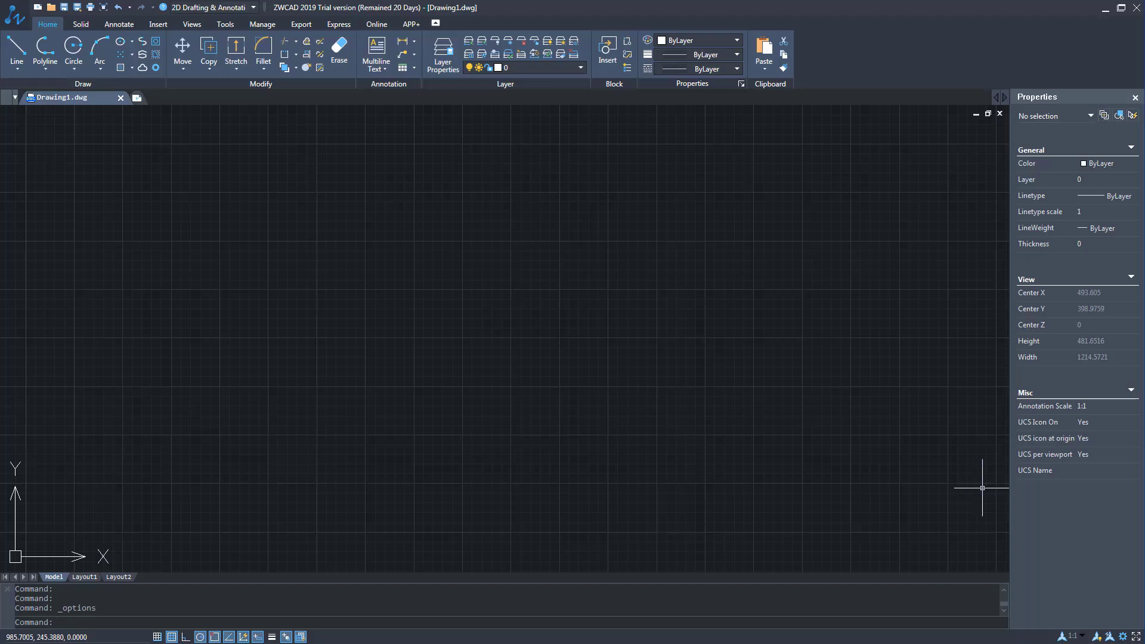